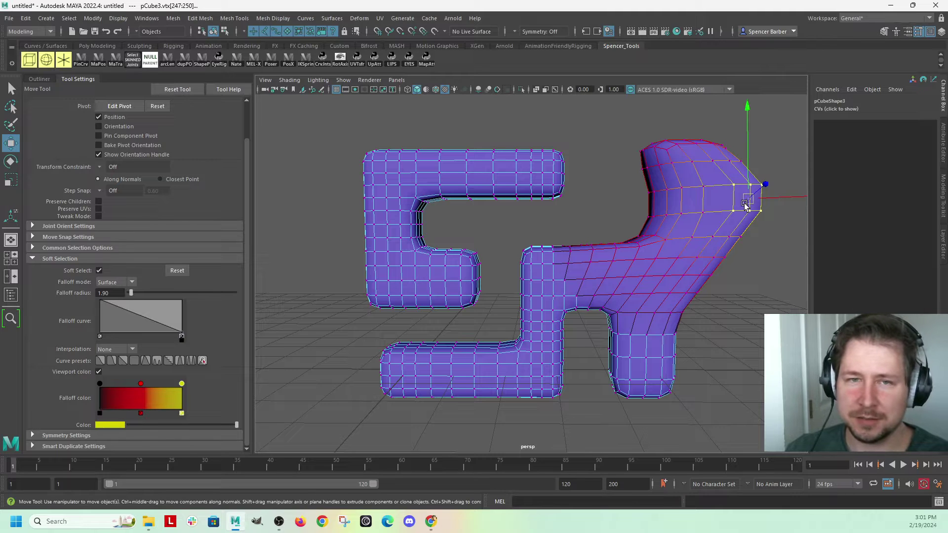
Undo the soft-selection moves that distorted the upright bar of the H-shaped piece
left_click_drag(748, 198, 714, 196)
key("ctrl+z")
key("ctrl+z")
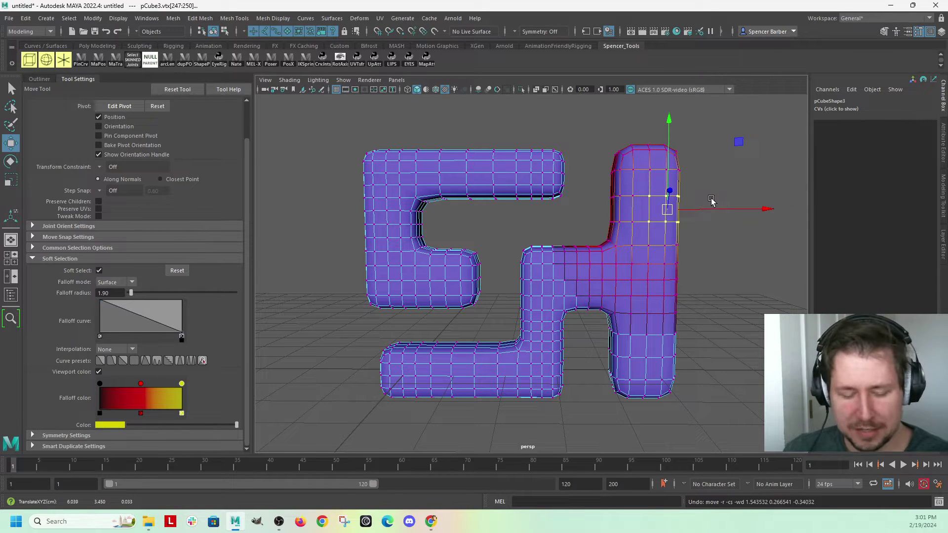
Try moving the selected upright-bar vertices with Soft Select off and again with it on, undoing each move
key("b")
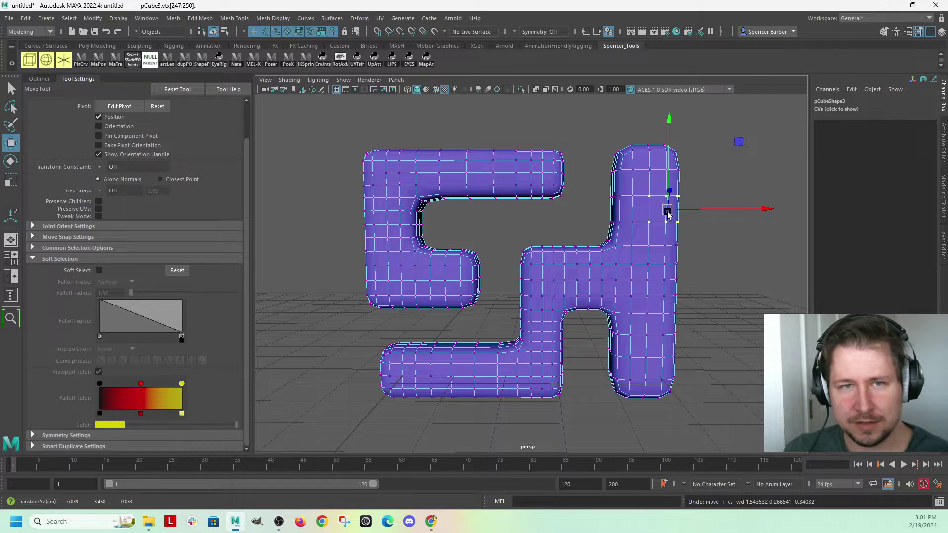
left_click_drag(668, 209, 724, 213)
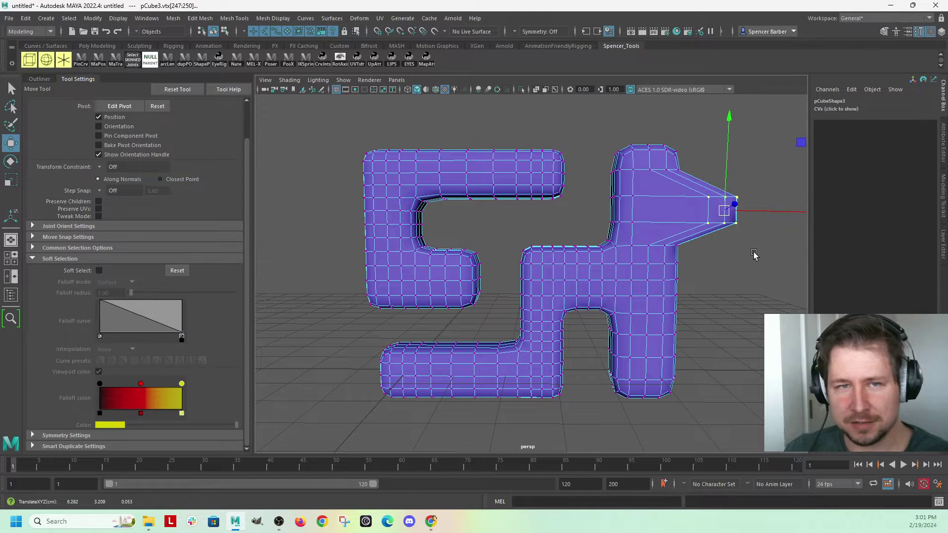
key("ctrl+z")
key("b")
left_click_drag(667, 209, 715, 212)
key("ctrl+z")
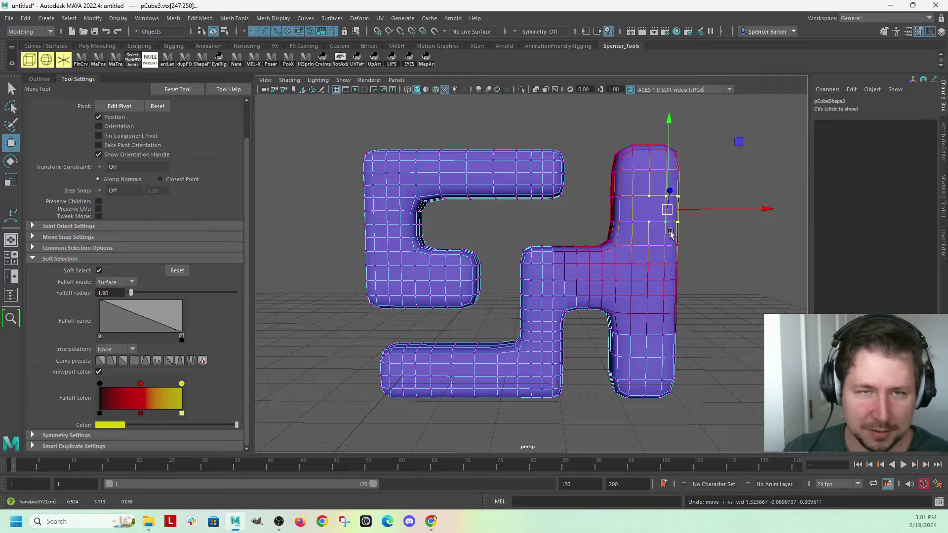
Increase the soft selection falloff radius to 3.34
middle_click_drag(652, 222, 689, 241)
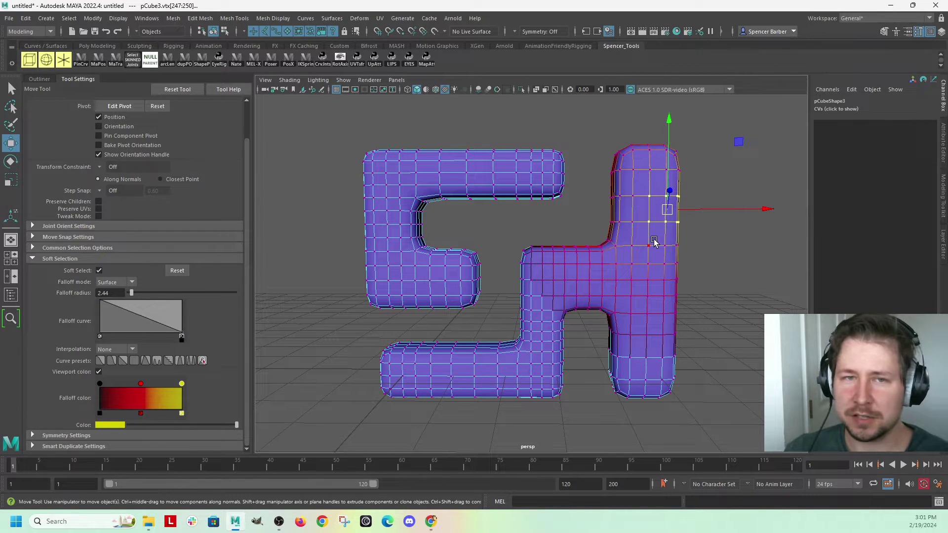
middle_click_drag(652, 239, 819, 237)
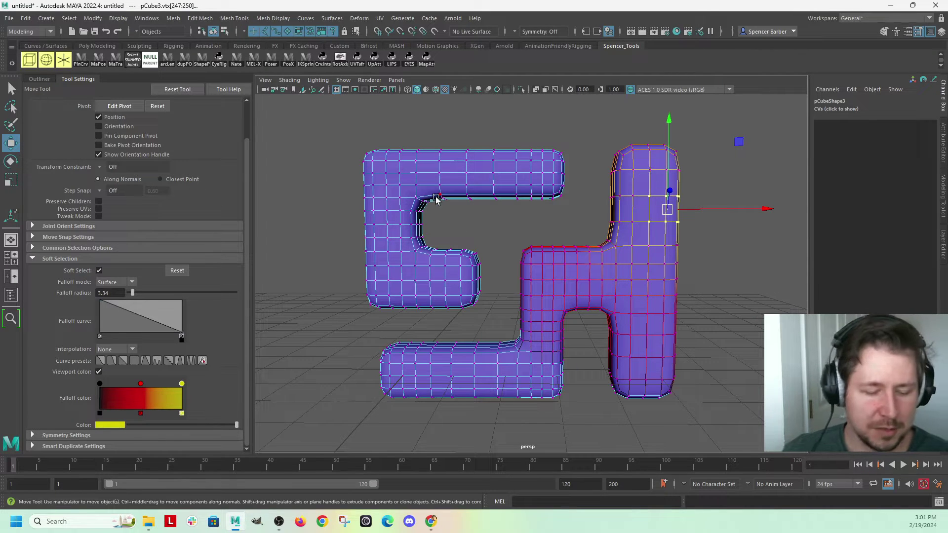
Toggle Soft Select, expand the Scale tool's Soft Selection settings, and turn Soft Select off there
key("b")
key("b")
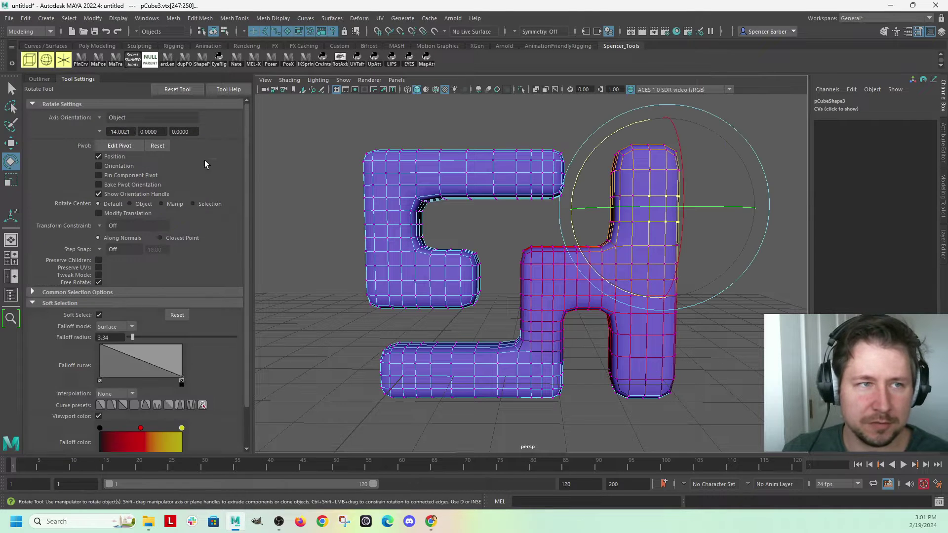
key("b")
key("r")
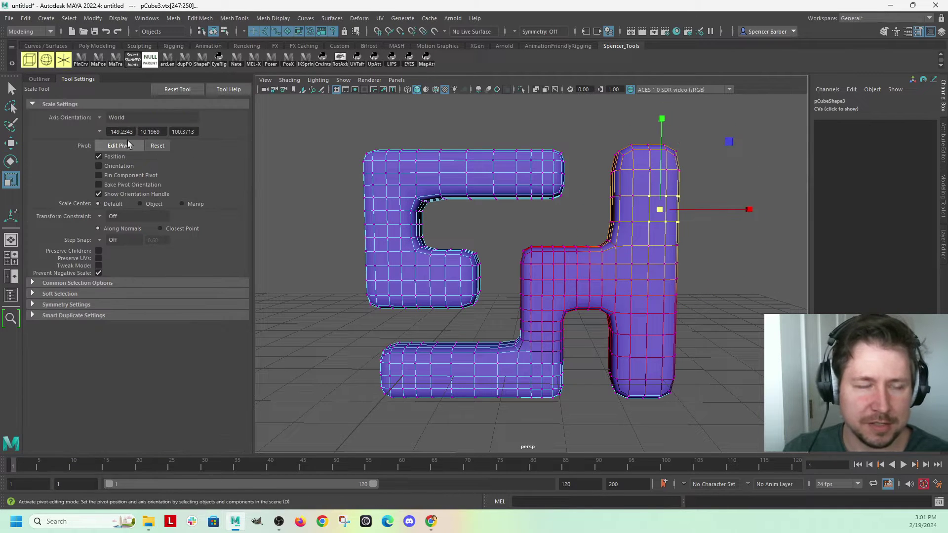
left_click(32, 293)
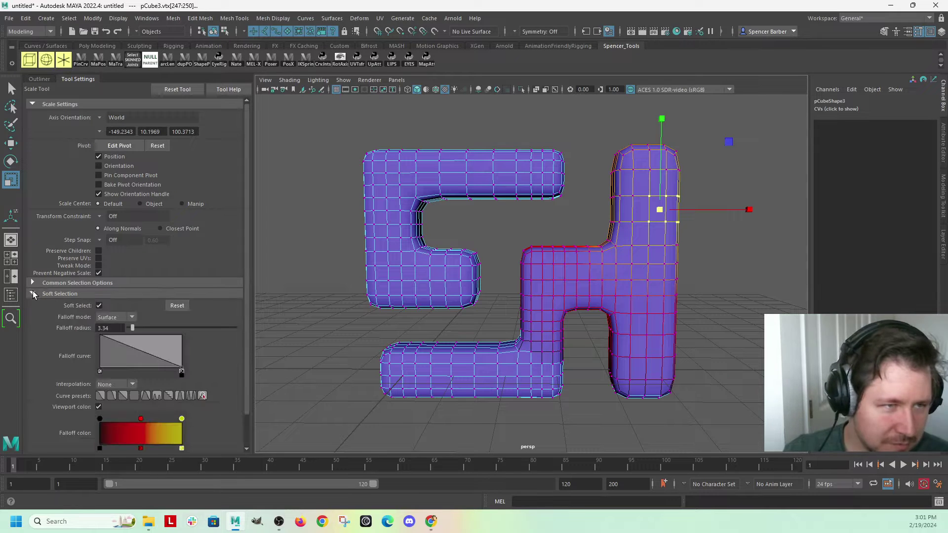
left_click(99, 305)
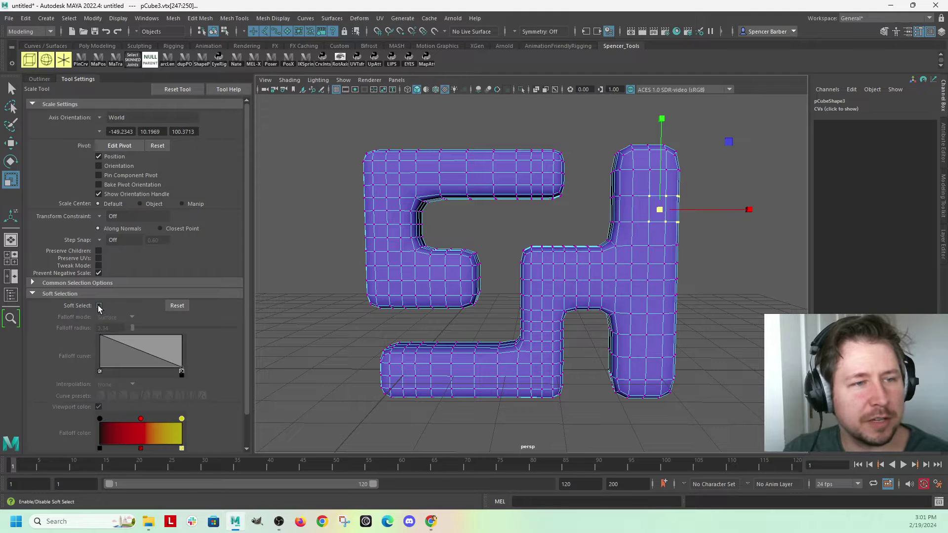
left_click(100, 306)
left_click(100, 305)
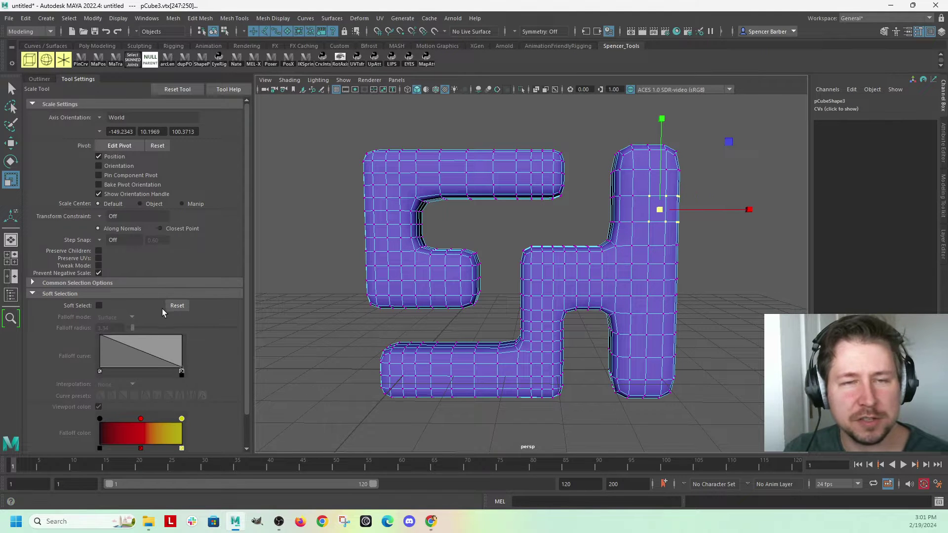
Compare the Soft Select setting across the Move, Rotate and Scale tools and turn it back on
key("e")
key("w")
key("e")
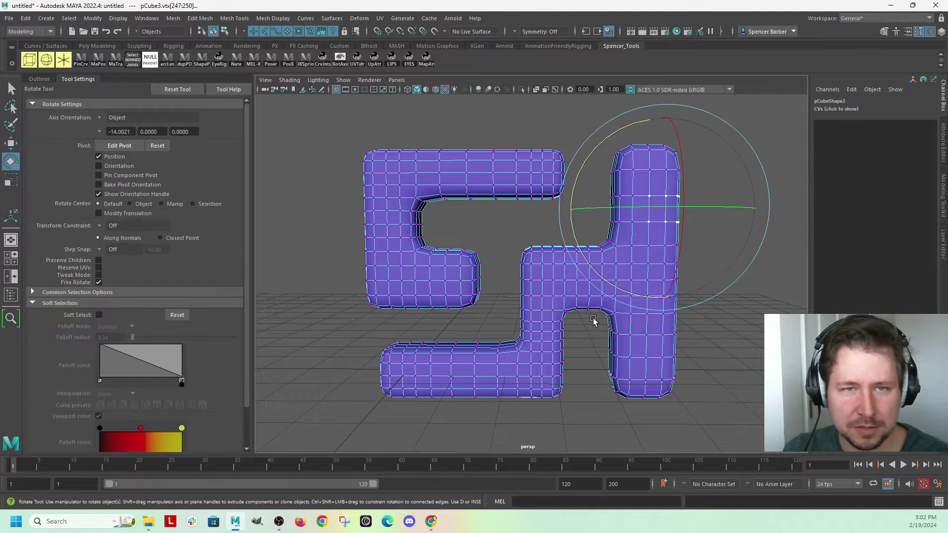
key("r")
left_click(99, 306)
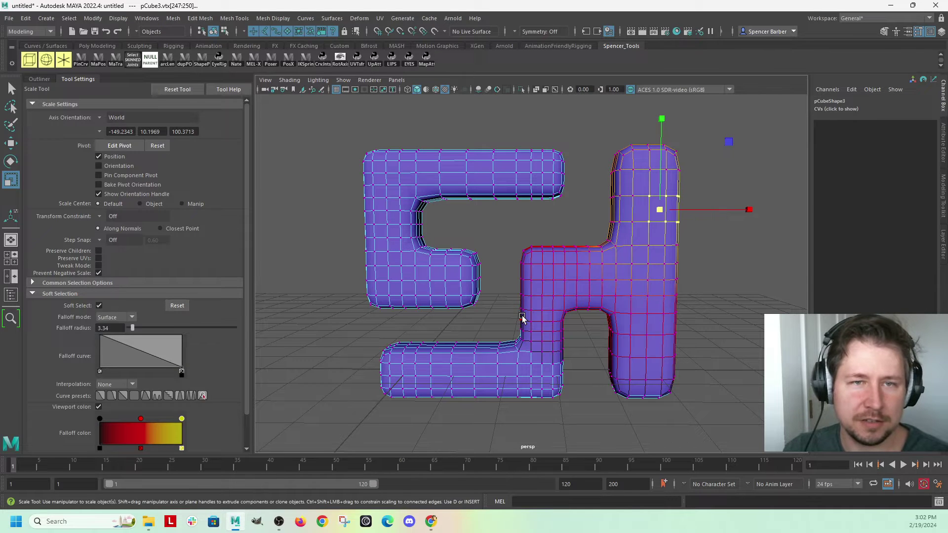
key("e")
key("w")
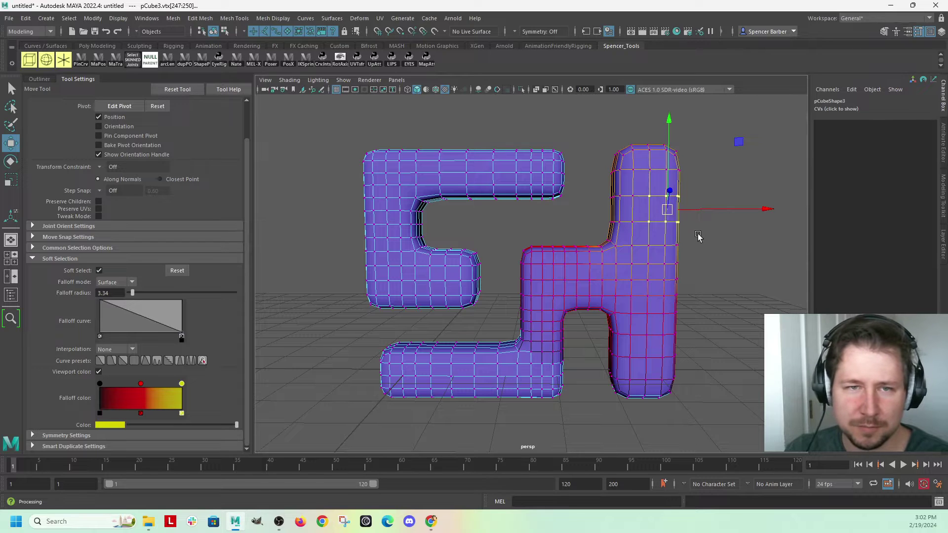
Extend the vertex selection across the full width of the upright bar and raise the falloff radius to 5.40
left_click_drag(705, 235, 619, 181, "shift")
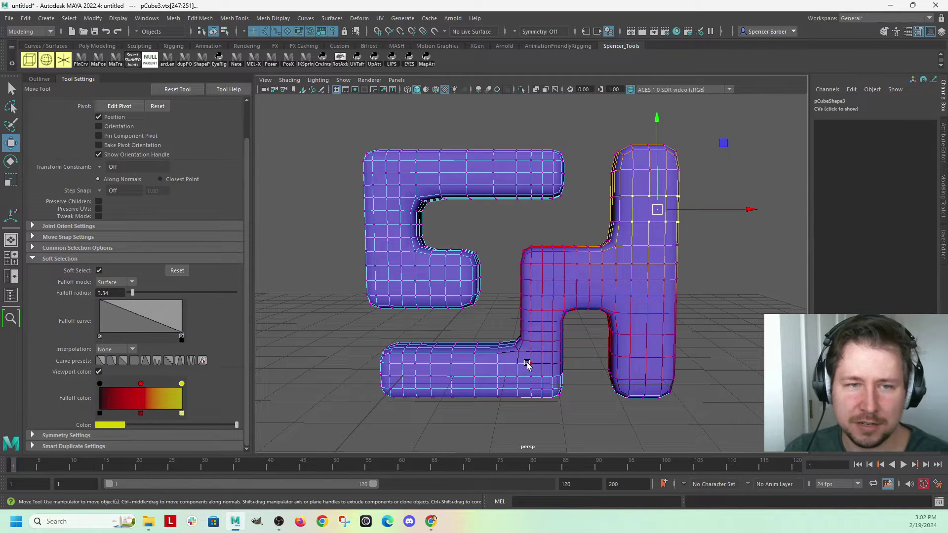
left_click_drag(666, 253, 768, 213)
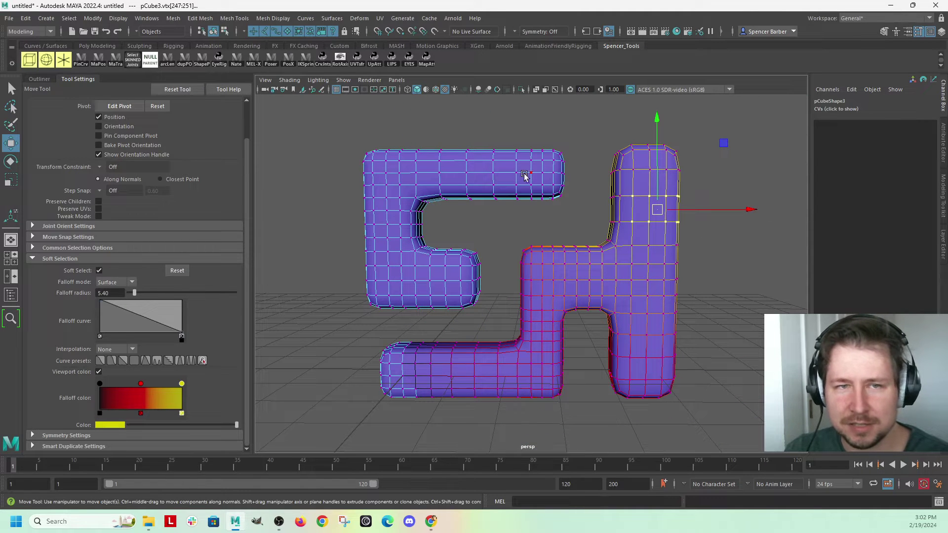
Try moving the whole mesh in object mode with Soft Select on, and undo the move
right_click_drag(620, 219, 630, 190)
left_click(606, 214)
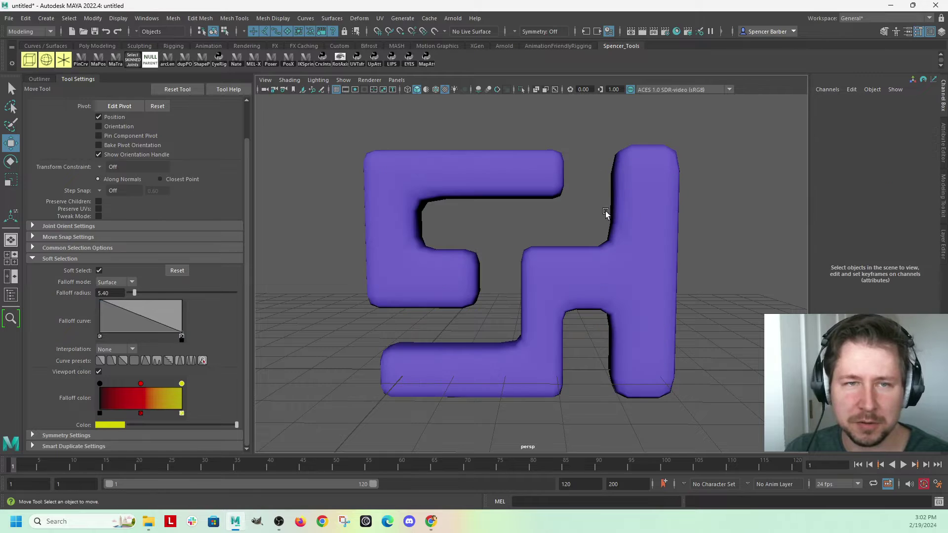
left_click(610, 221)
left_click_drag(413, 364, 420, 355)
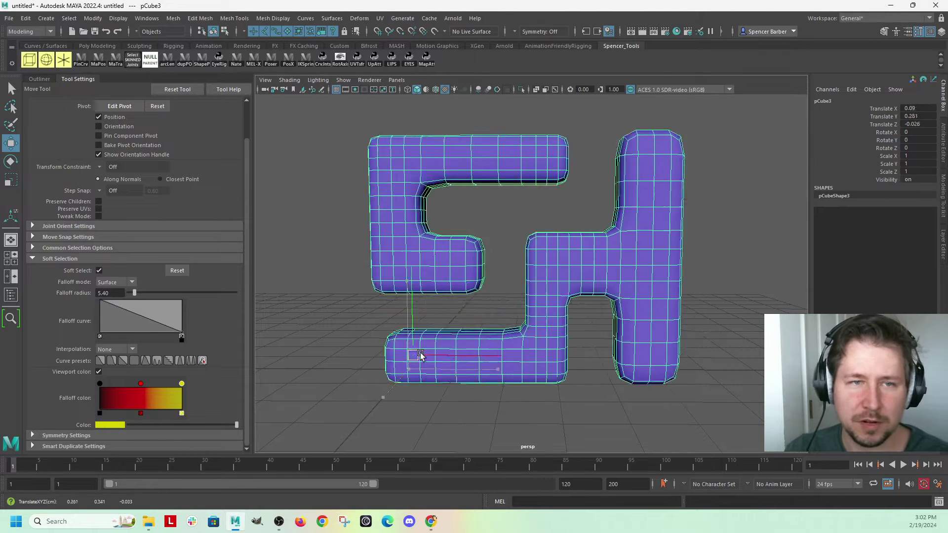
key("ctrl+z")
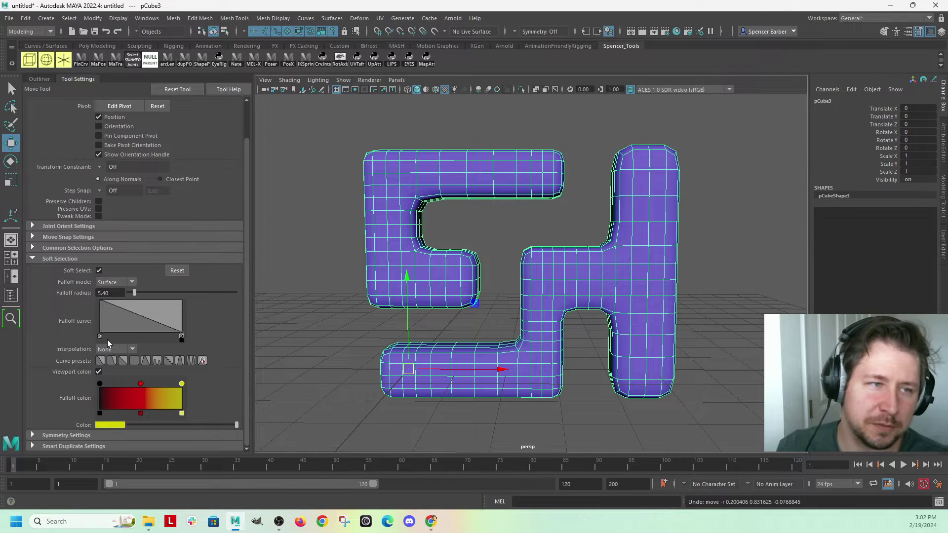
Reselect the vertices across the upright bar in vertex mode and set the falloff mode to Volume
right_click_drag(642, 179, 621, 180)
left_click_drag(617, 187, 684, 224)
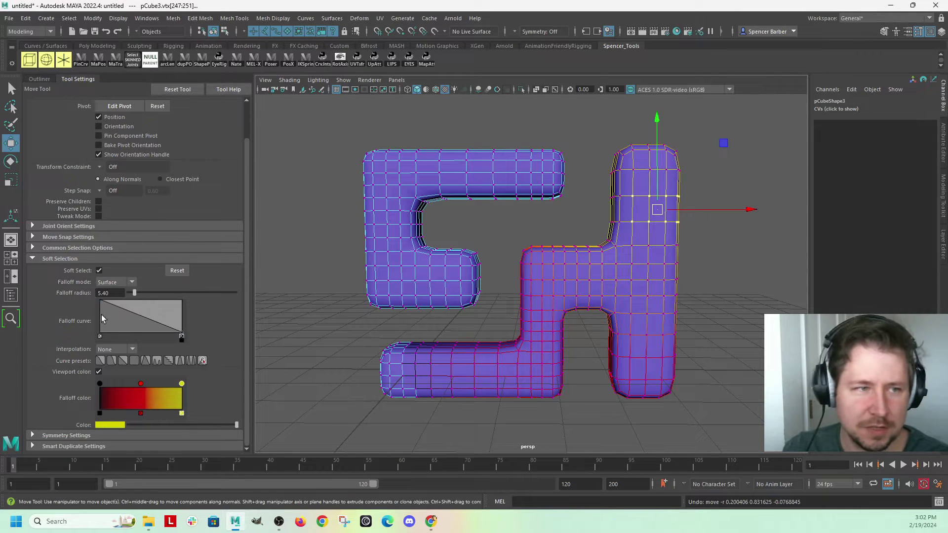
left_click(129, 283)
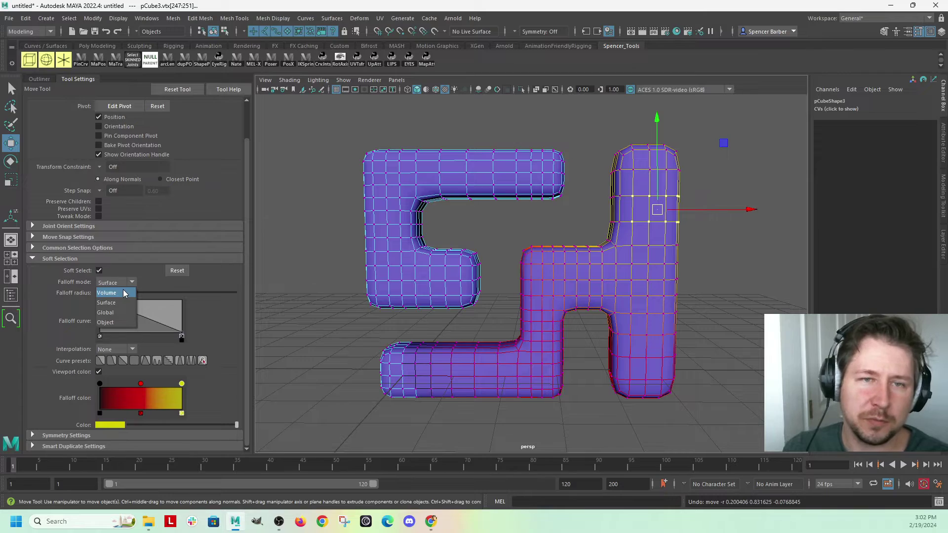
left_click(123, 292)
Try pulling an end vertex of the C-shaped piece's lower arm with Volume falloff, and undo the move
left_click_drag(704, 154, 586, 307)
key("q")
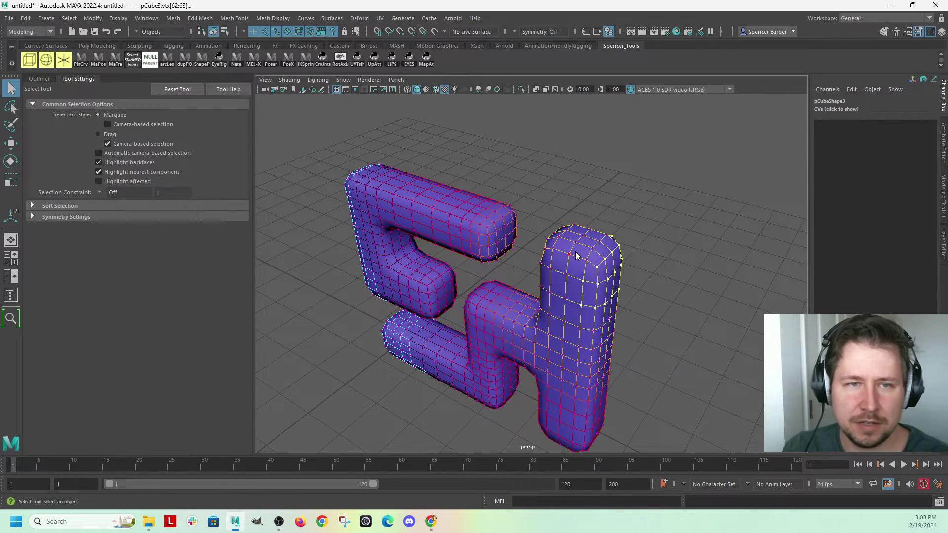
right_click_drag(577, 254, 603, 238)
left_click_drag(548, 331, 658, 286, "alt")
right_click_drag(519, 204, 472, 205)
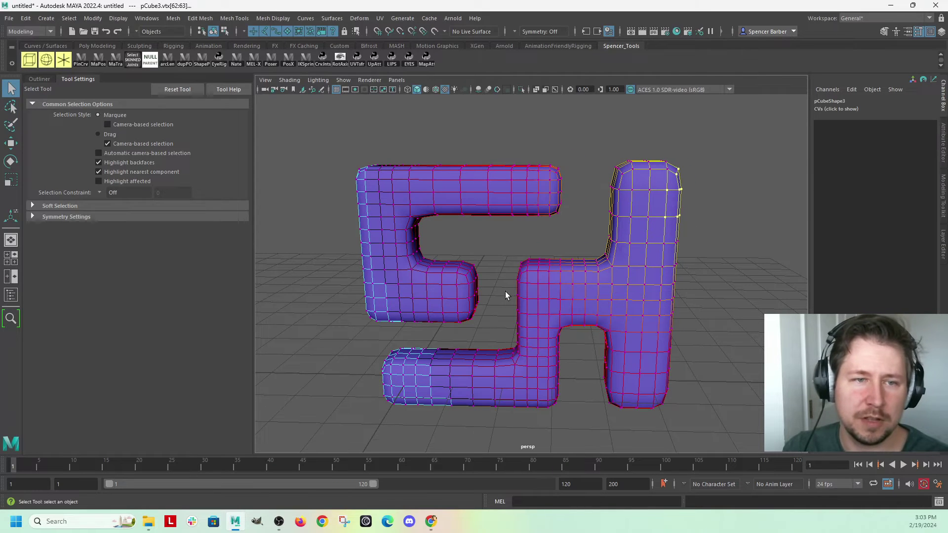
left_click(474, 295)
key("w")
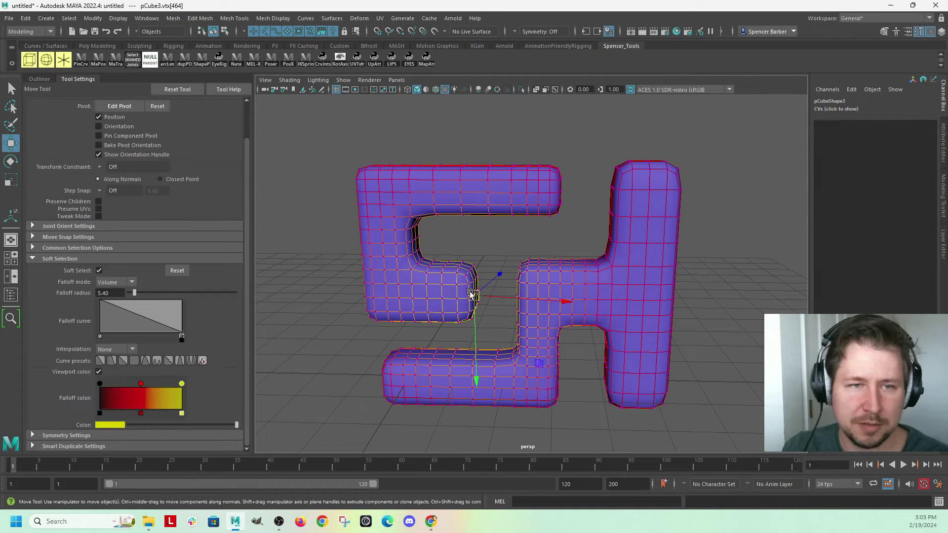
left_click_drag(487, 303, 451, 207)
key("ctrl+z")
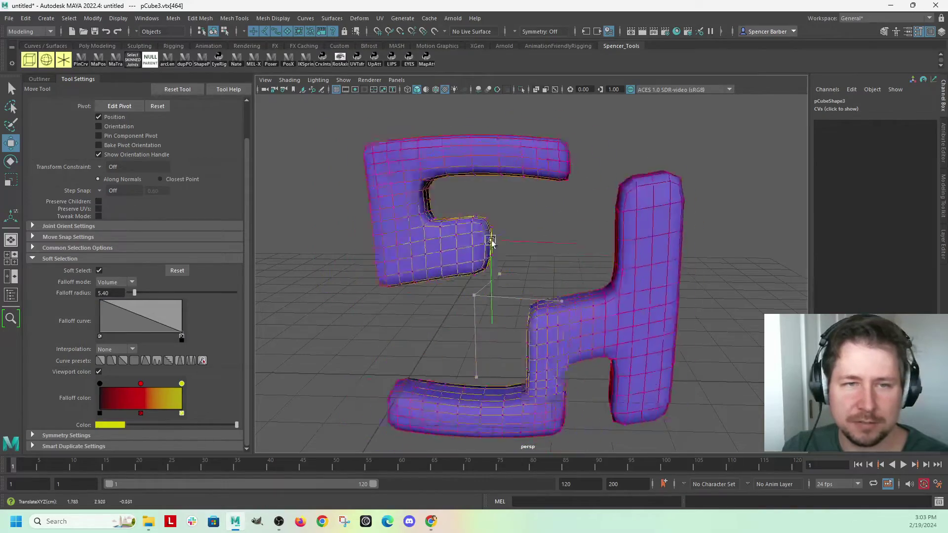
Set the soft selection falloff mode to Surface
left_click_drag(489, 238, 478, 270, "alt")
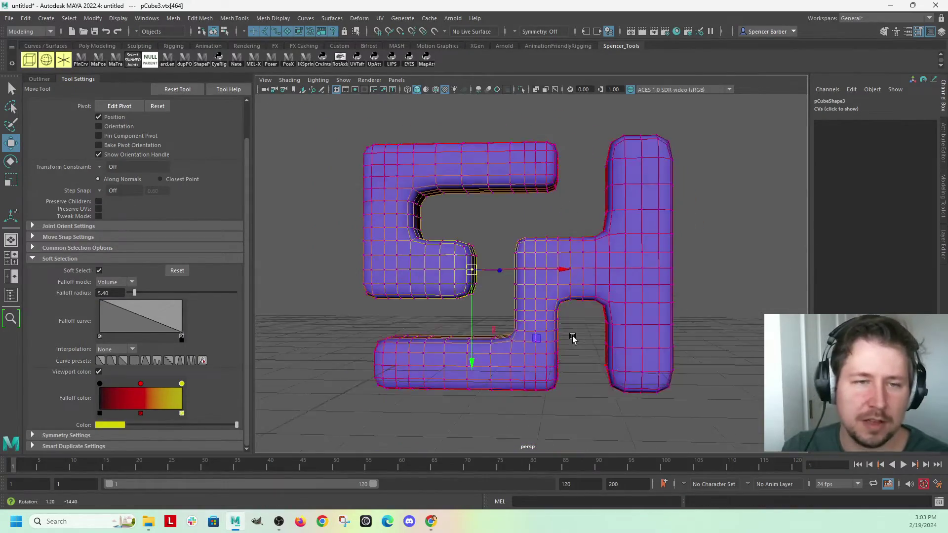
left_click(131, 282)
left_click(108, 297)
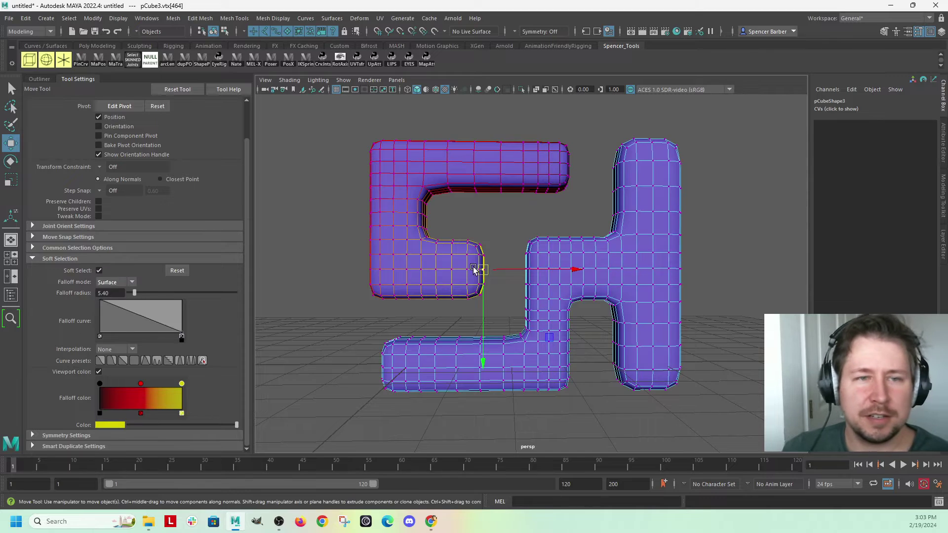
Try moving the lower arm's end vertex with Surface falloff, and undo the move
mouse_move(474, 270)
left_mouse_down()
mouse_move(484, 359)
mouse_move(491, 298)
mouse_move(584, 220)
mouse_move(425, 242)
mouse_move(486, 265)
left_mouse_up()
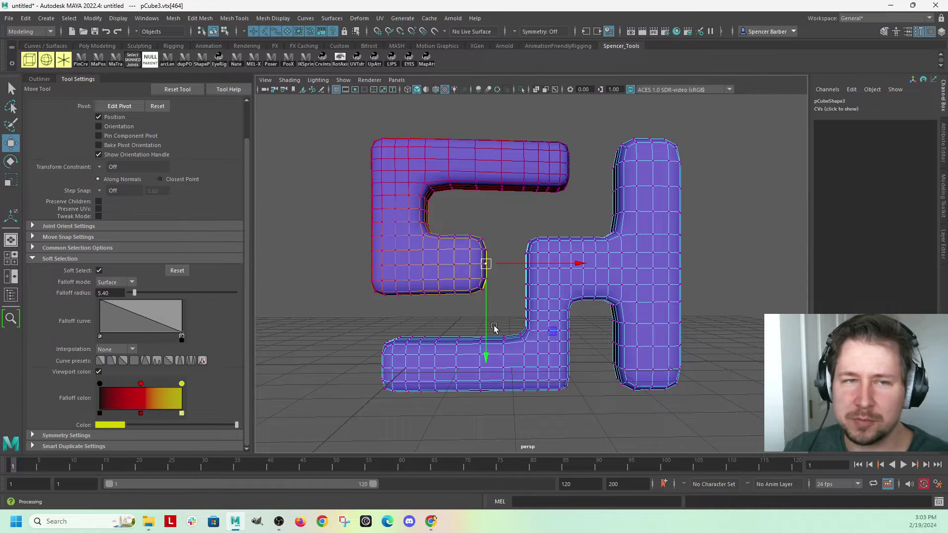
left_click_drag(559, 291, 547, 311, "alt")
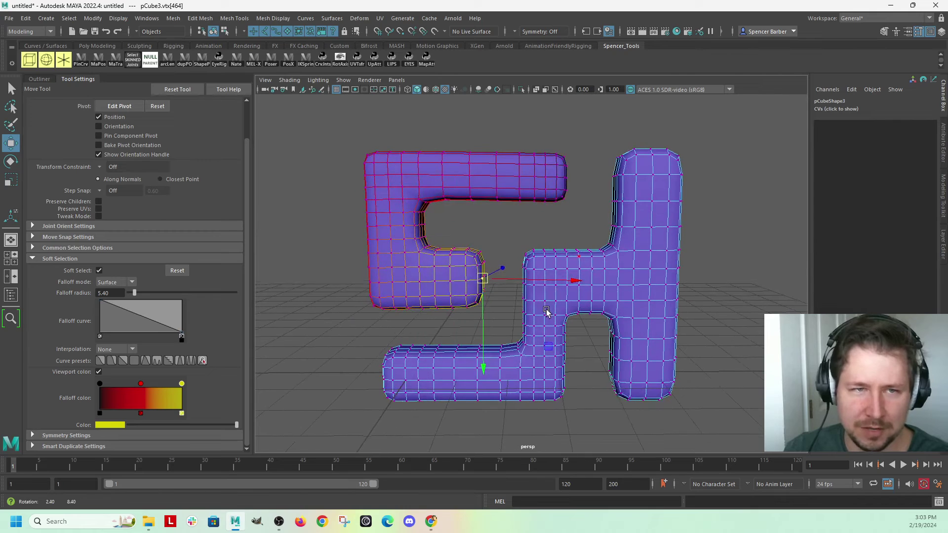
key("ctrl+z")
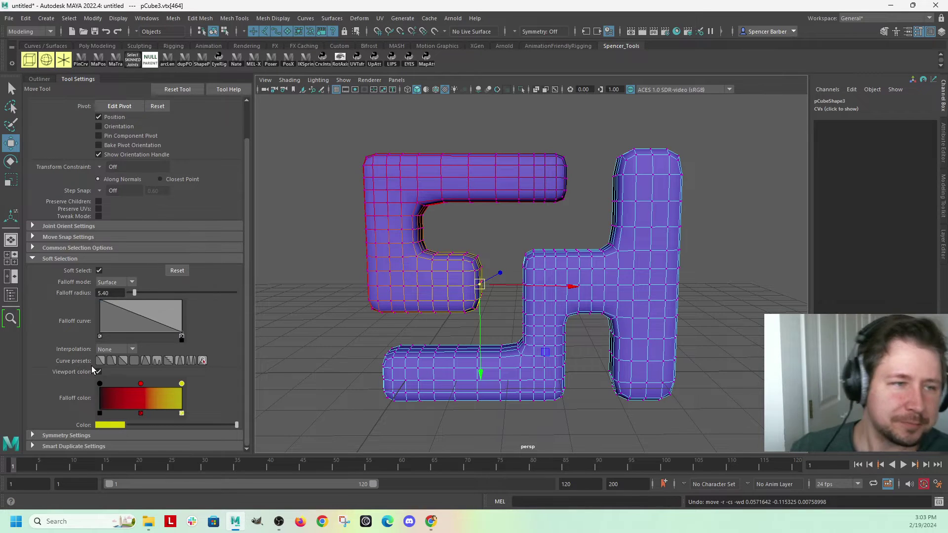
Set the falloff curve's interpolation to Linear
left_click(133, 351)
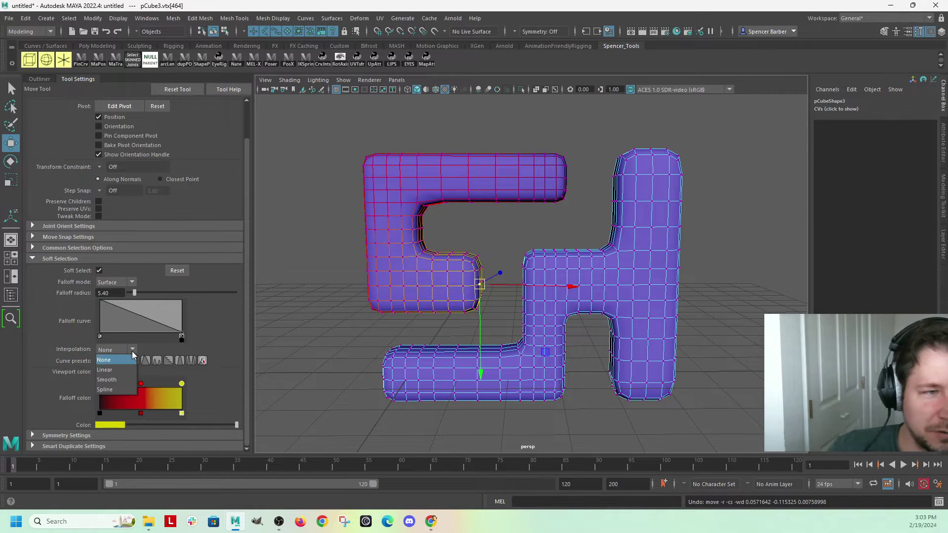
left_click(136, 349)
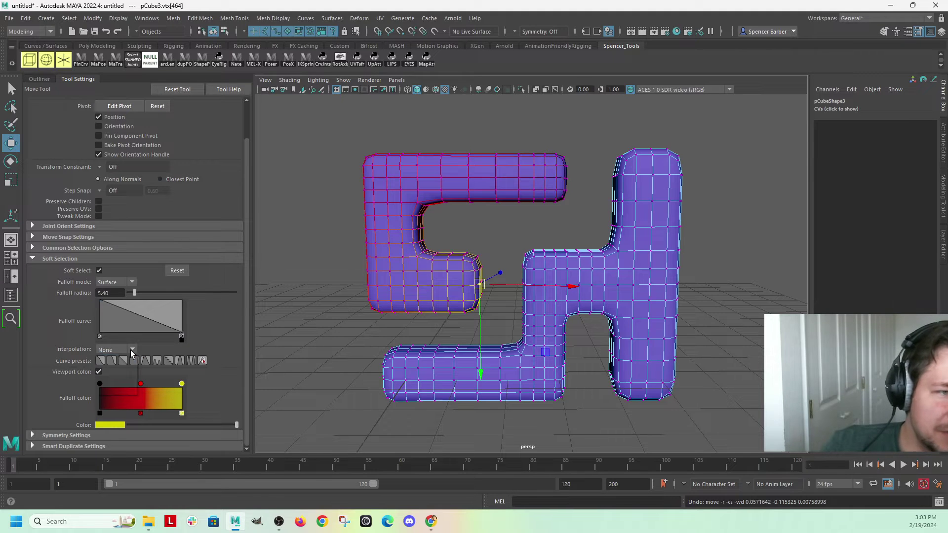
left_click(130, 350)
left_click(114, 369)
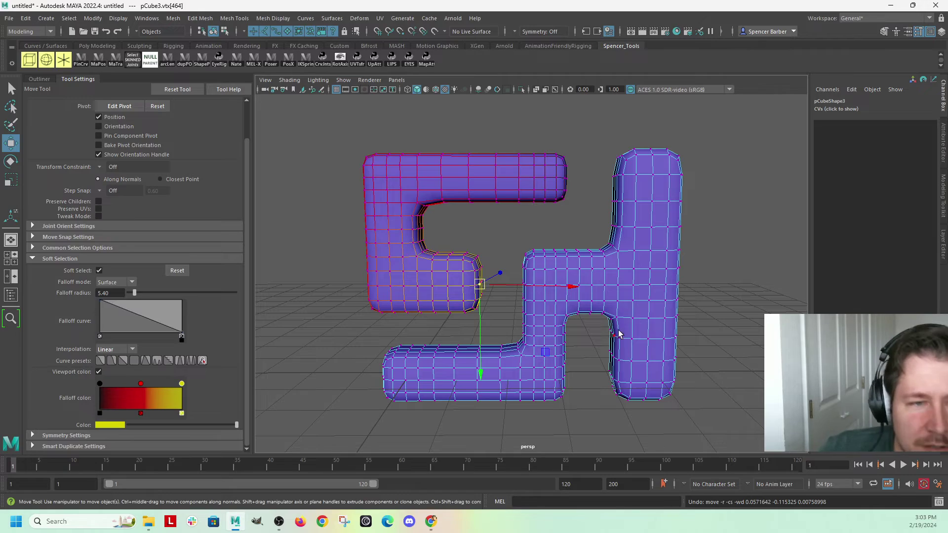
Select the end vertex on top of the C-shaped piece's upper arm and reduce the falloff radius to about 4.38
left_click_drag(618, 334, 638, 302, "alt")
scroll(609, 269, "up", 6)
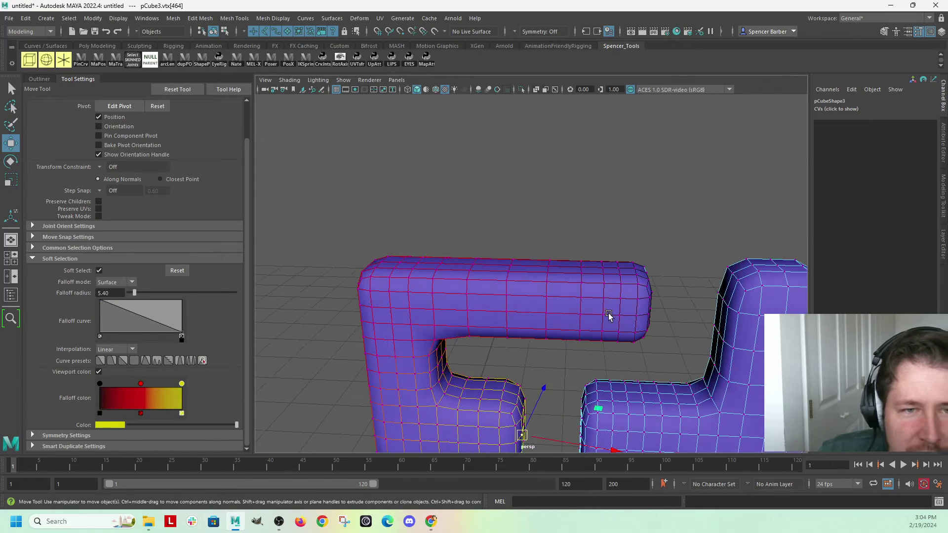
left_click(633, 269)
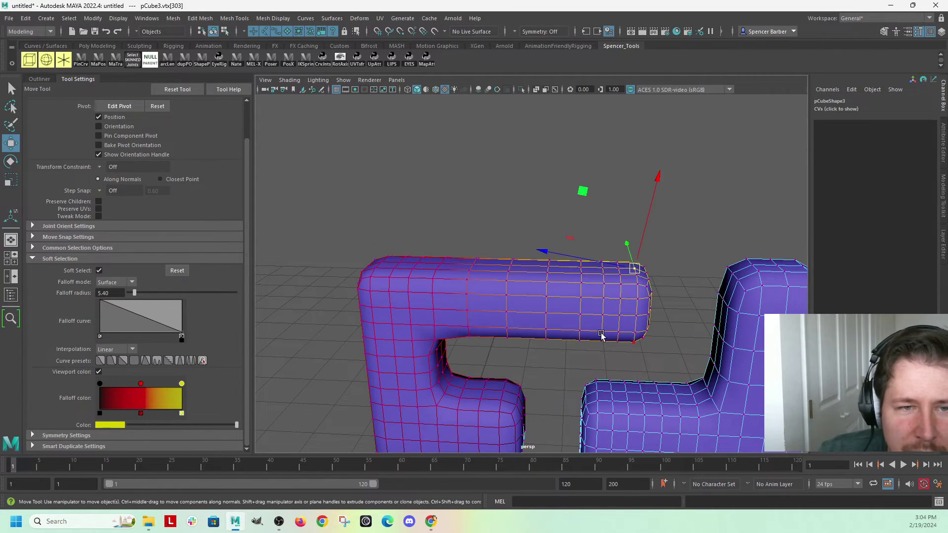
left_click_drag(600, 336, 614, 261, "alt")
middle_click_drag(615, 261, 494, 282)
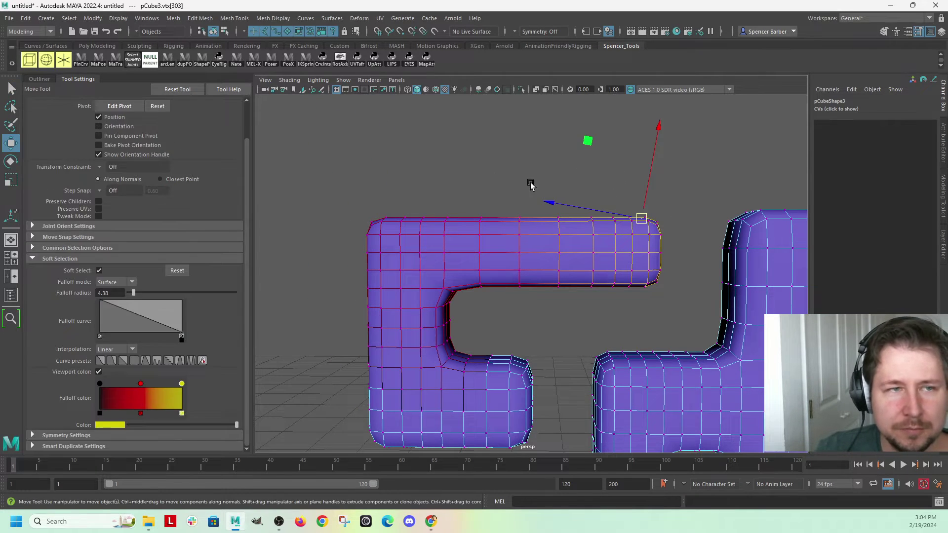
Set the Move tool's axis orientation to World and try raising the upper arm's end vertex with Linear falloff
scroll(126, 131, "up", 2)
left_click(101, 119)
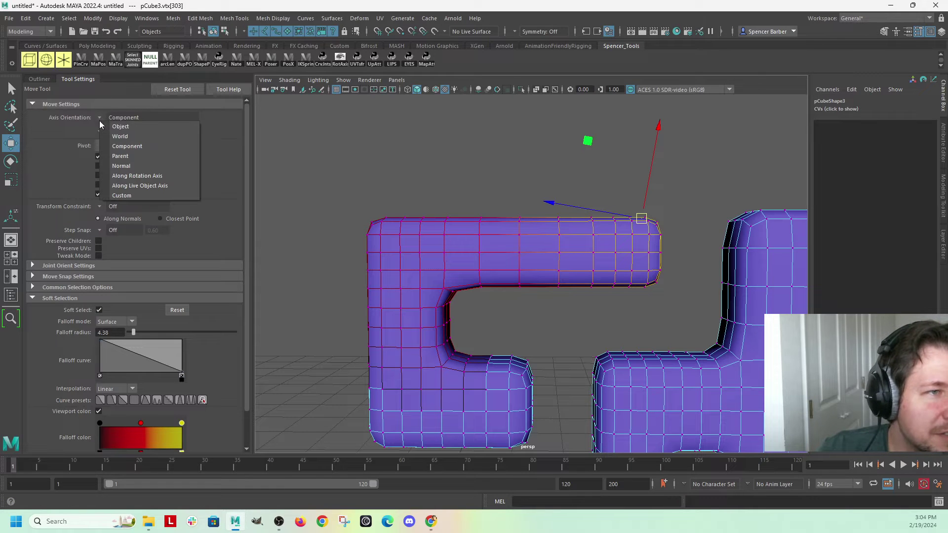
left_click(120, 136)
left_click_drag(577, 267, 562, 336, "alt")
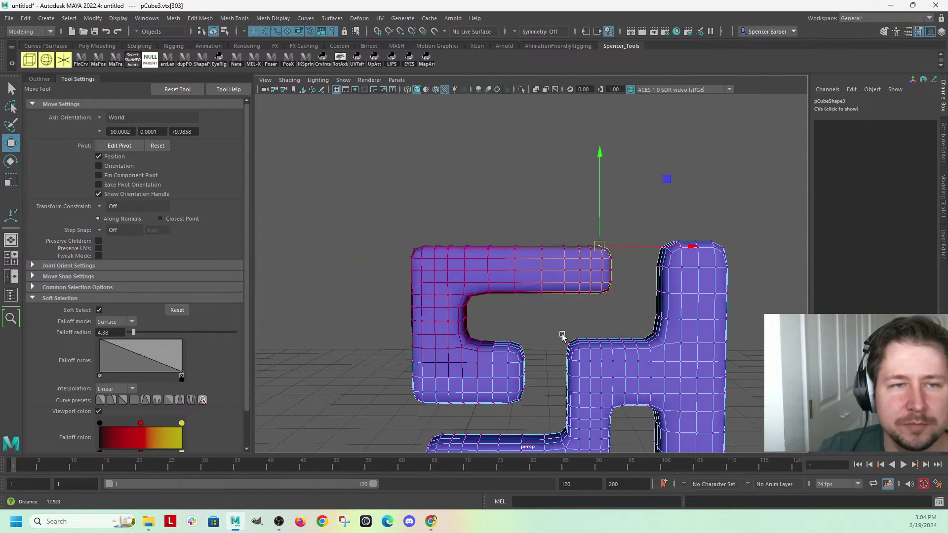
left_click_drag(600, 225, 580, 170)
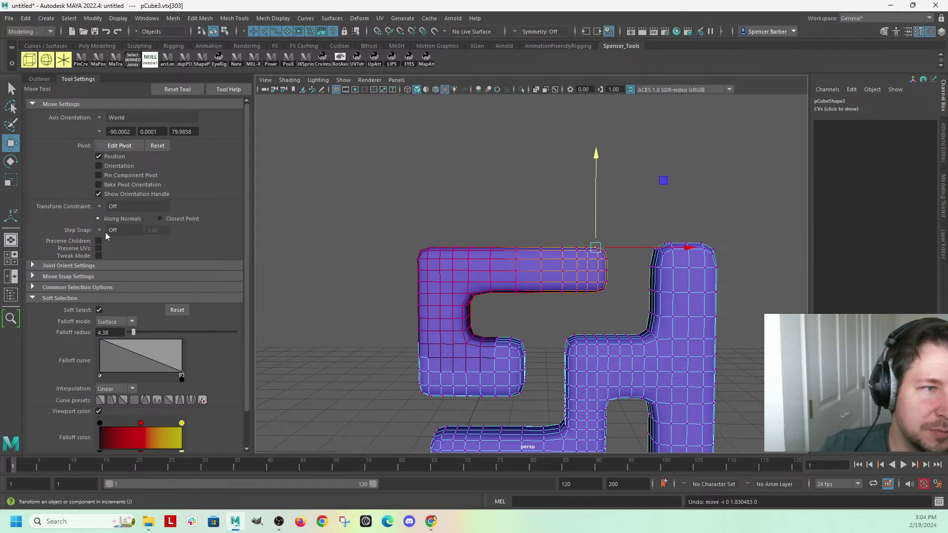
Set the falloff curve's interpolation to Smooth and apply the S-shaped curve preset
left_click(130, 390)
left_click(117, 418)
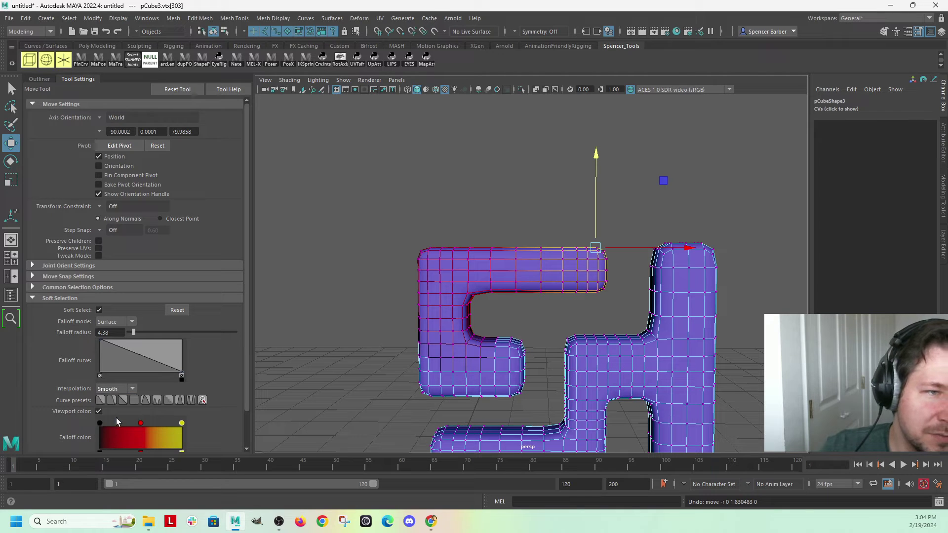
left_click(99, 400)
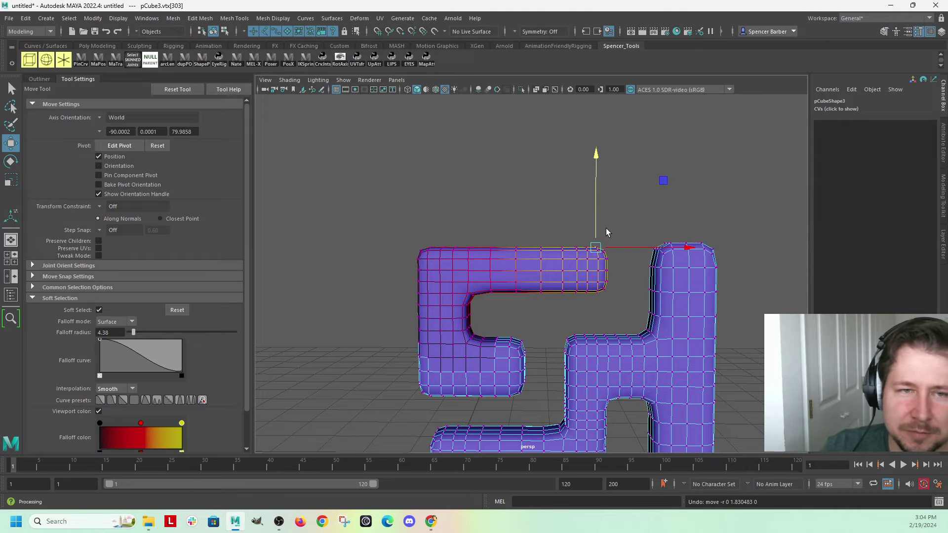
Try raising the upper arm's end vertex with the S-shaped falloff curve, and undo the move
left_click_drag(594, 220, 580, 90)
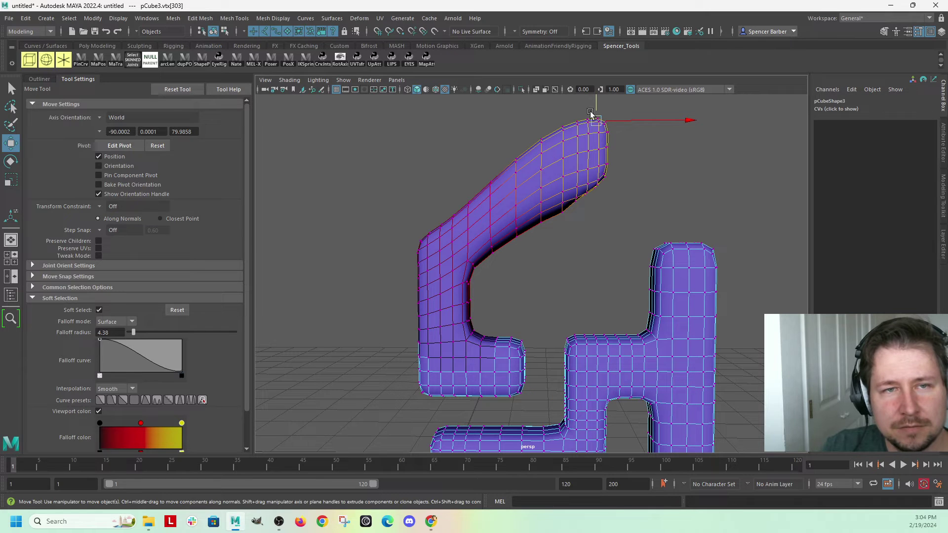
left_click_drag(510, 139, 439, 213)
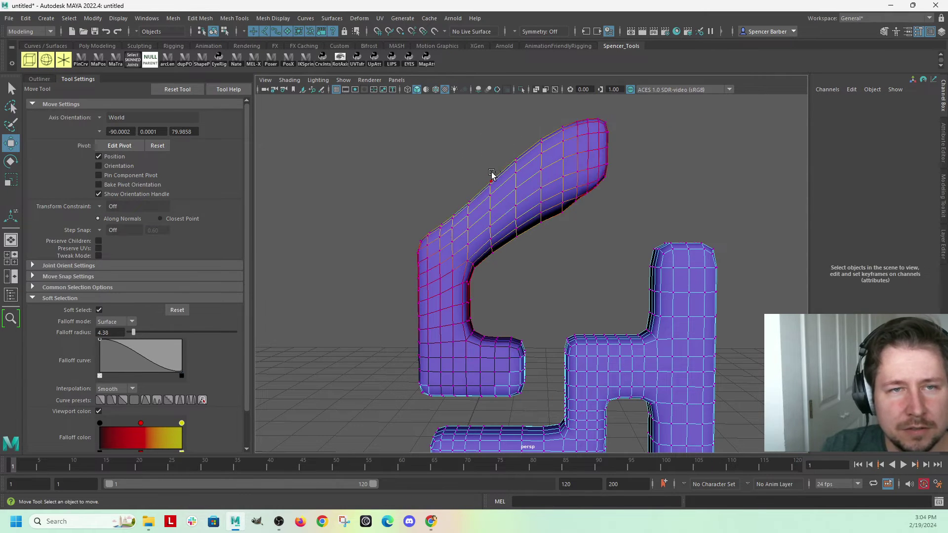
key("ctrl+z")
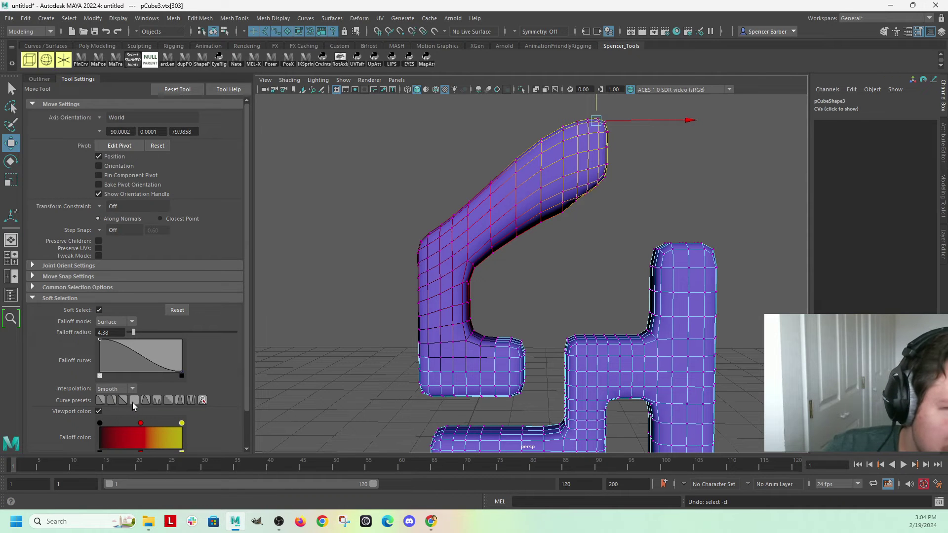
key("ctrl+z")
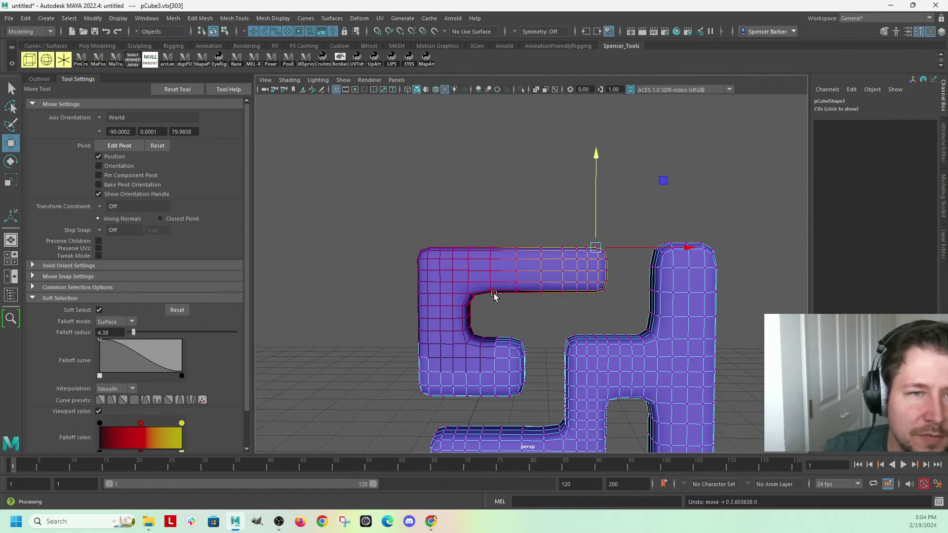
Apply the flat, full-strength falloff curve preset, try raising the upper arm's end vertex twice, and undo both moves
left_click(137, 401)
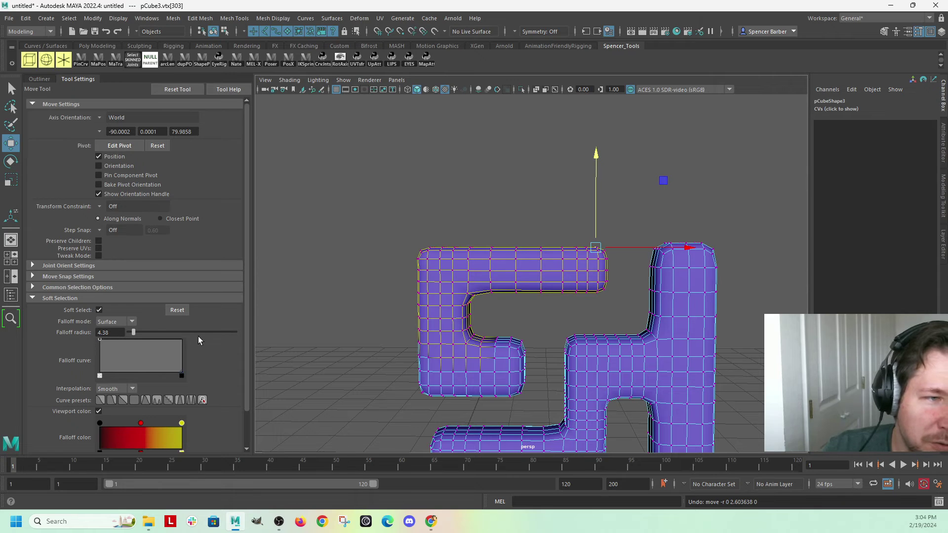
scroll(627, 264, "down", 3)
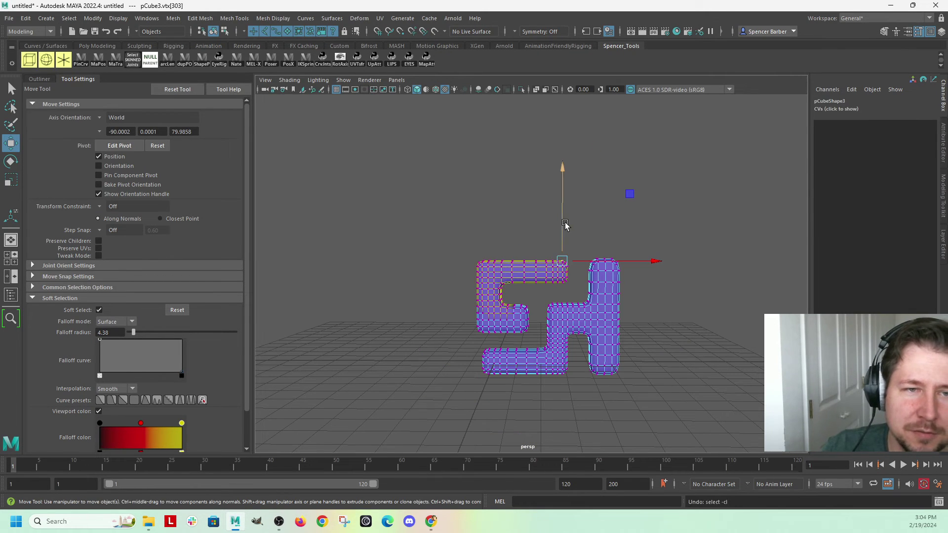
left_click_drag(561, 223, 542, 155)
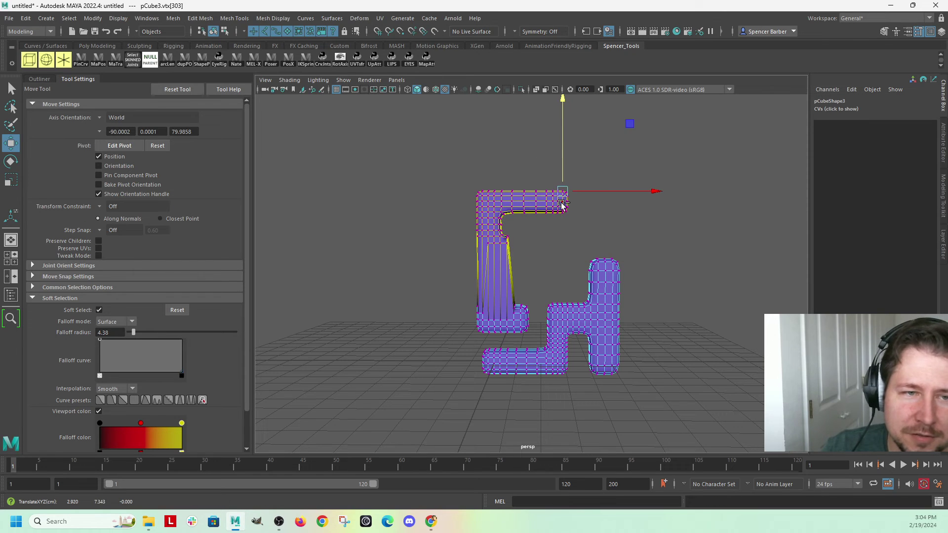
key("ctrl+z")
left_click_drag(559, 227, 565, 207)
key("ctrl+z")
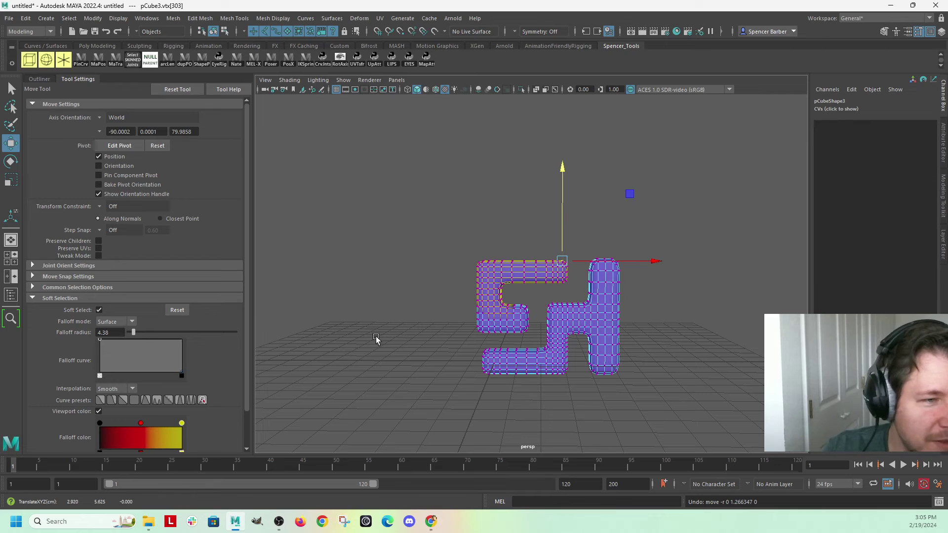
Apply the falloff curve preset with a flat first half and smooth drop, try raising the end vertex, and undo the move
left_click(113, 400)
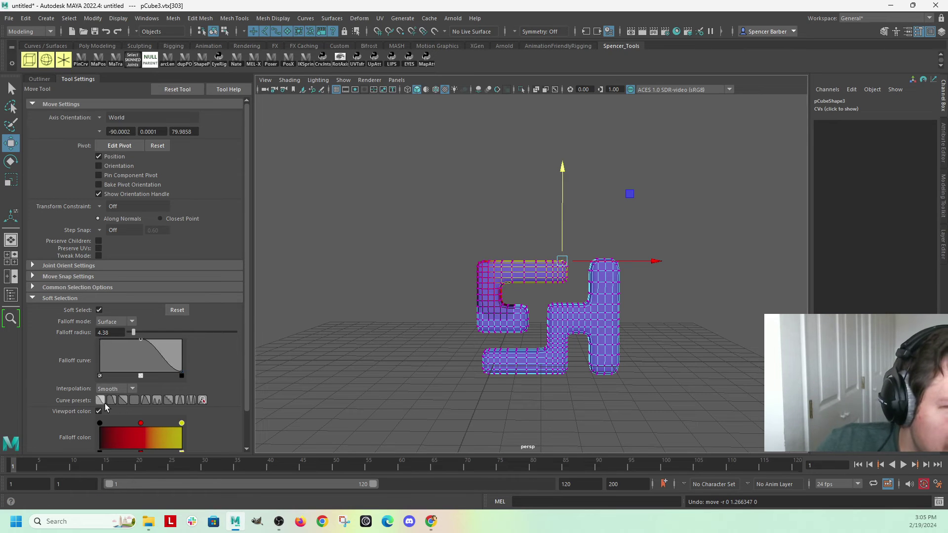
left_click_drag(562, 258, 566, 197)
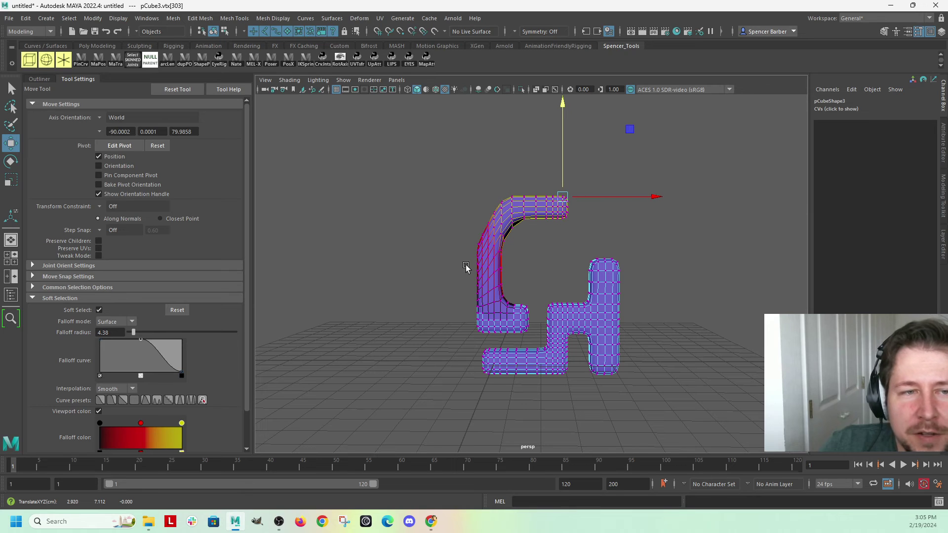
key("ctrl+z")
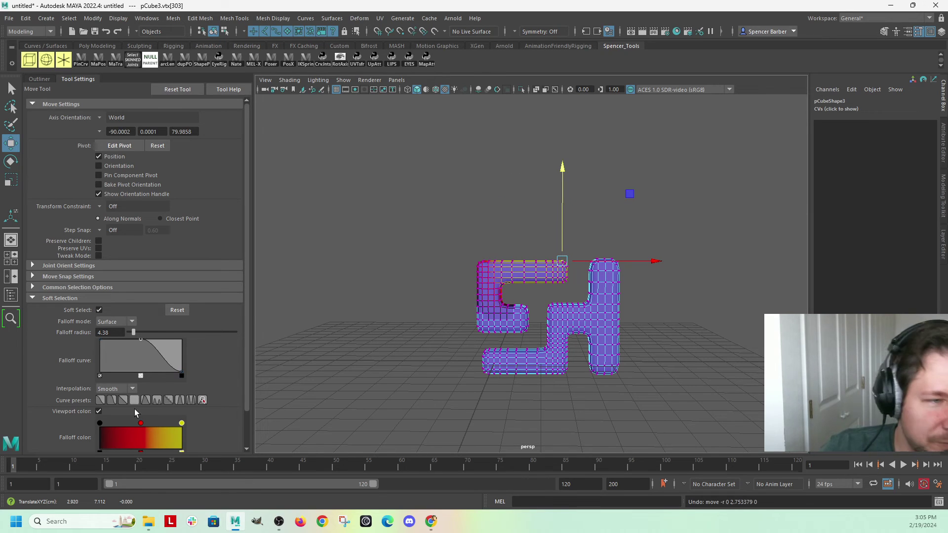
Apply the stair-stepped falloff curve preset, try raising the upper arm's end vertex, and undo the move
left_click(168, 400)
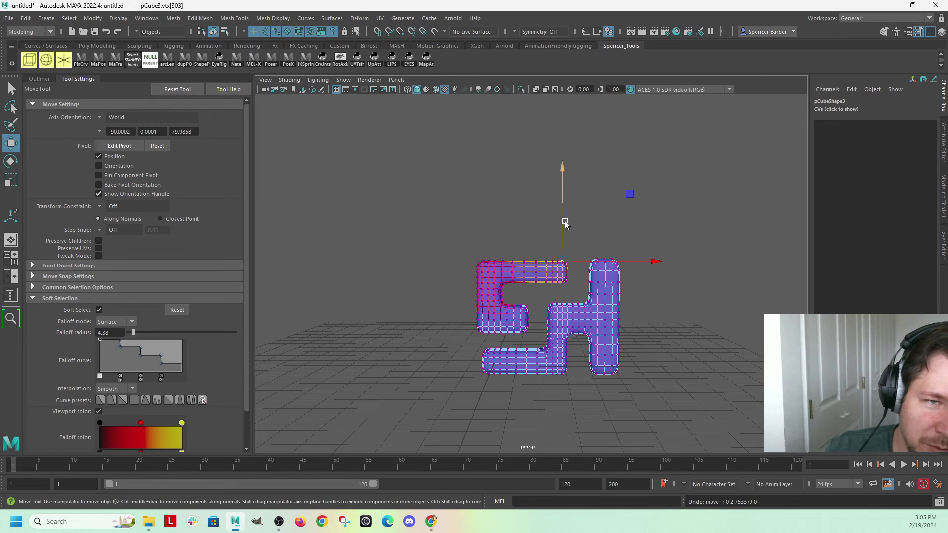
left_click_drag(565, 223, 538, 213)
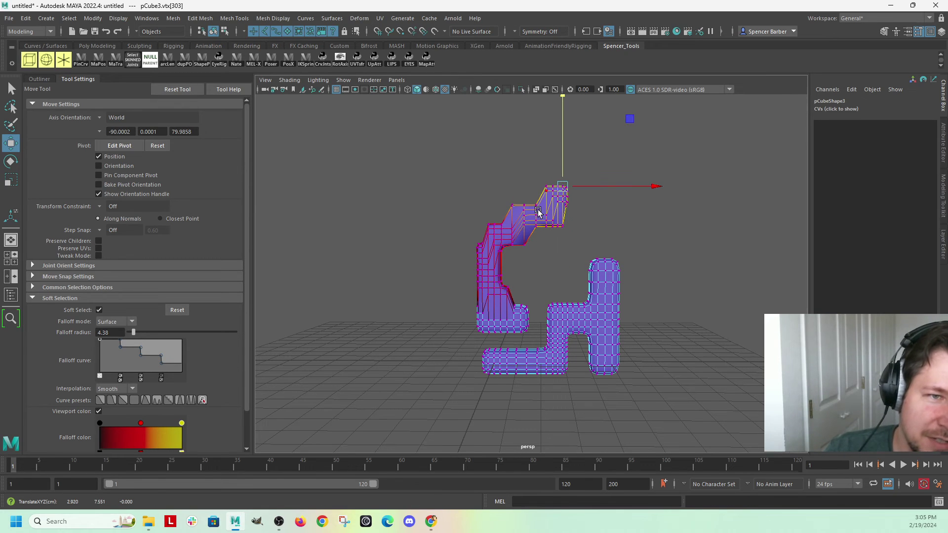
key("ctrl+z")
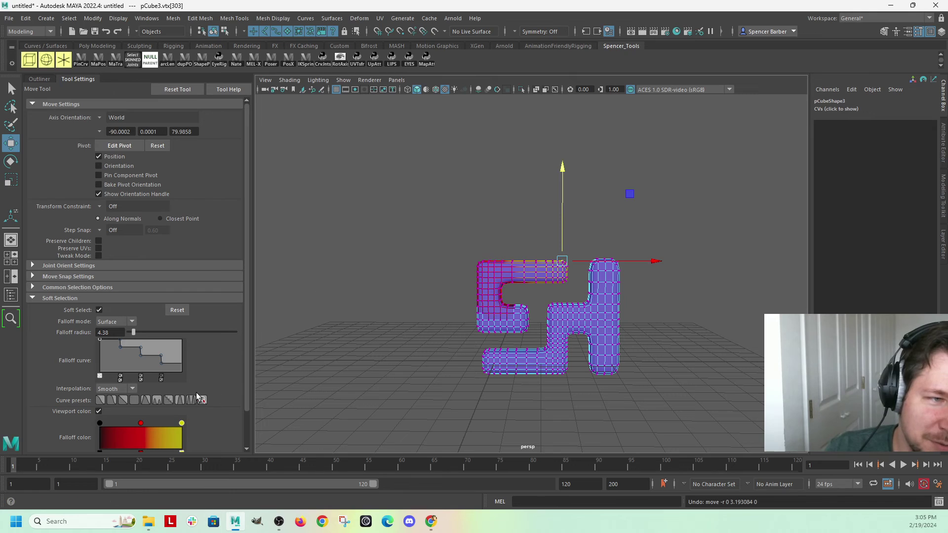
Apply the straight linear falloff curve preset, try raising the upper arm's end vertex, and undo the move
left_click(124, 400)
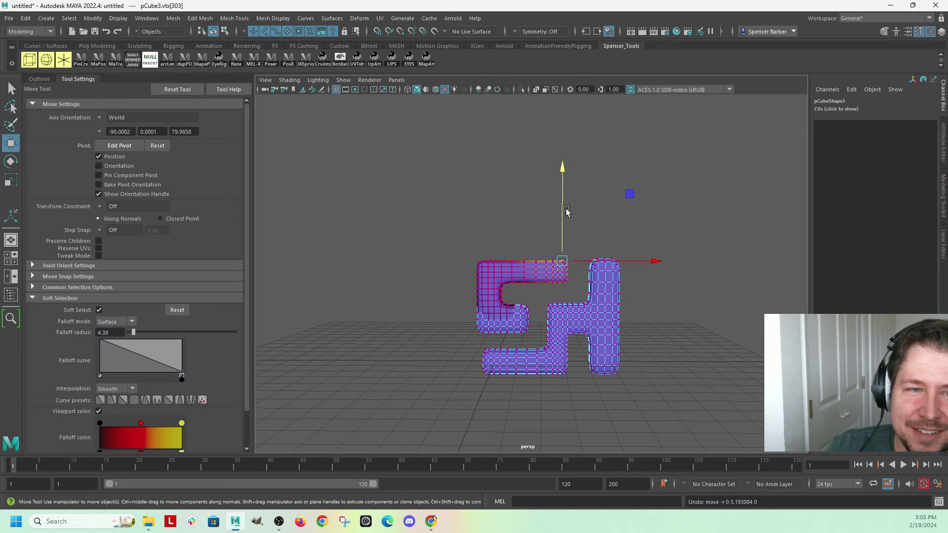
left_click_drag(564, 212, 560, 111)
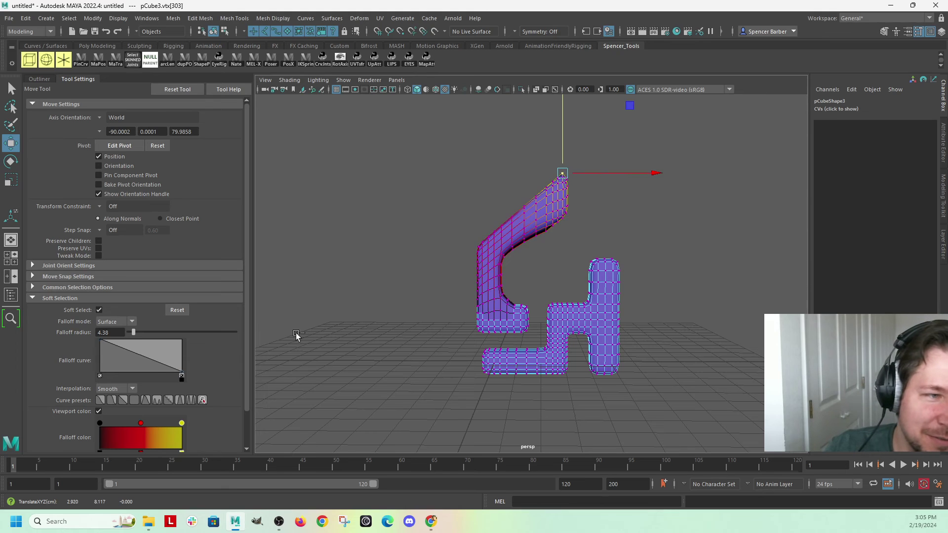
key("ctrl+z")
Reapply the S-shaped falloff curve preset, try raising the upper arm's end vertex, and undo the move
left_click(100, 400)
left_click_drag(563, 220, 543, 187)
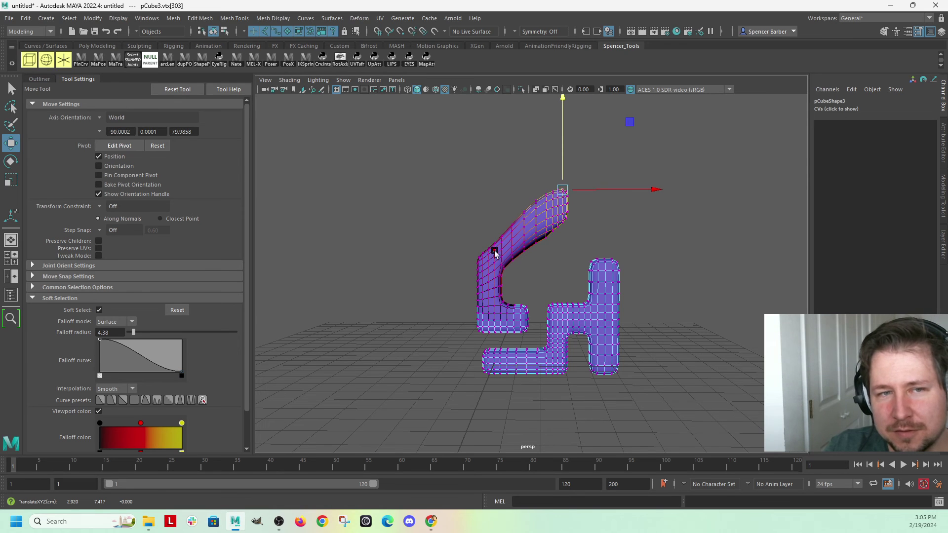
key("ctrl+z")
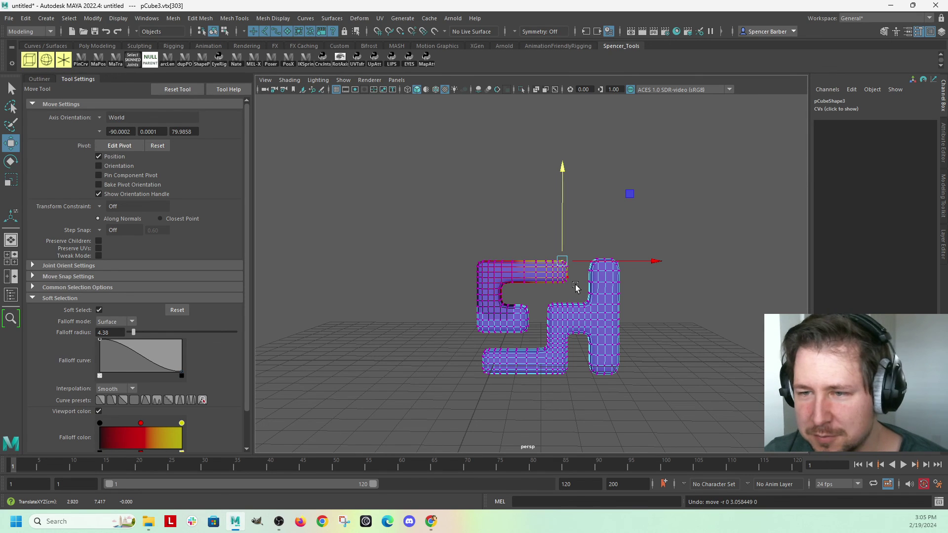
Set the soft selection falloff radius to about 4.26 around the upper arm's end vertex
left_click_drag(575, 287, 664, 321)
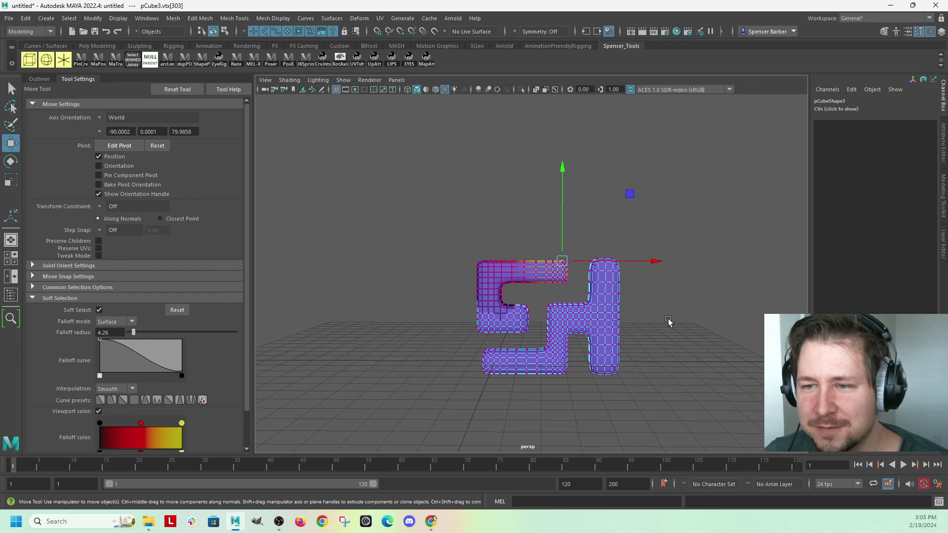